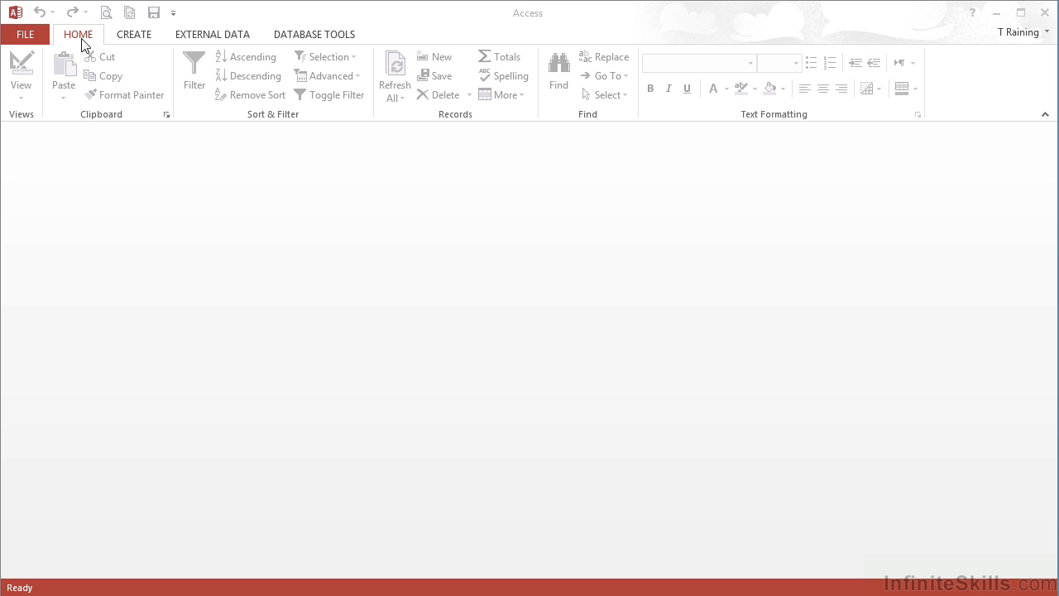
Review the account and connected services details in Access's File backstage.
click(21, 40)
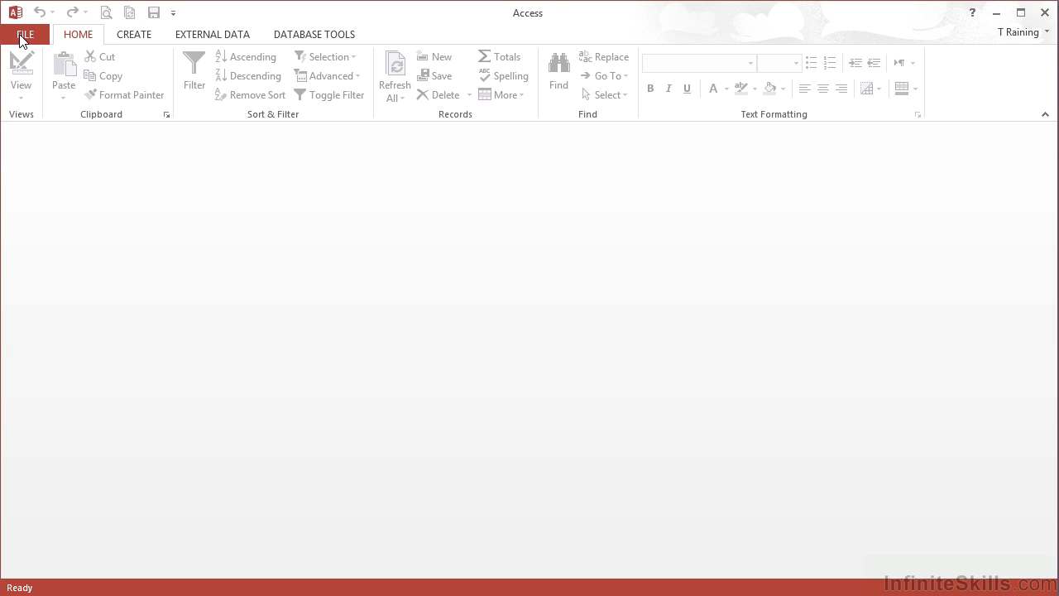
click(20, 37)
click(57, 303)
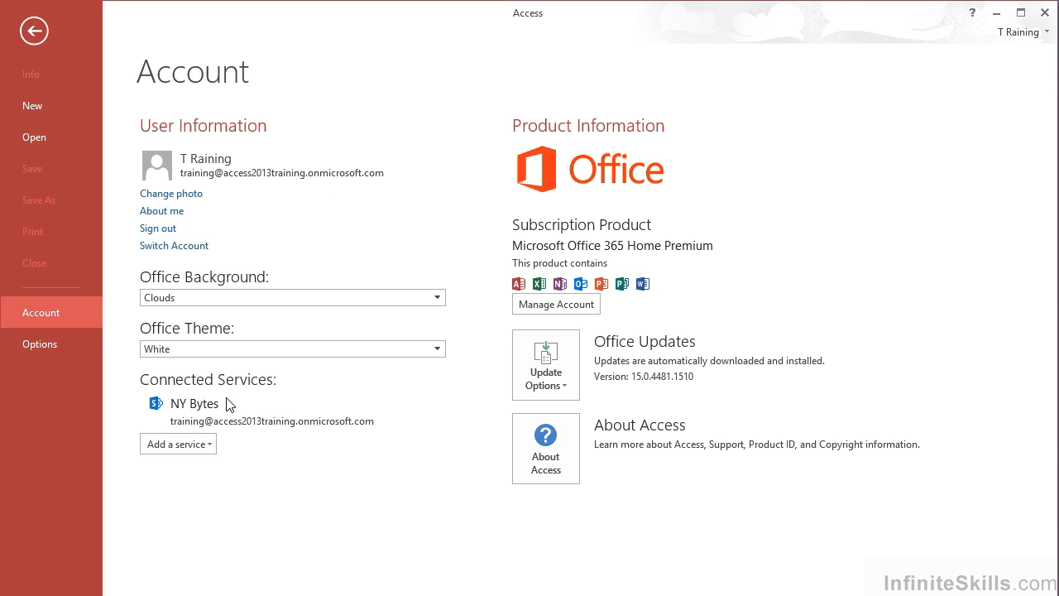
click(38, 35)
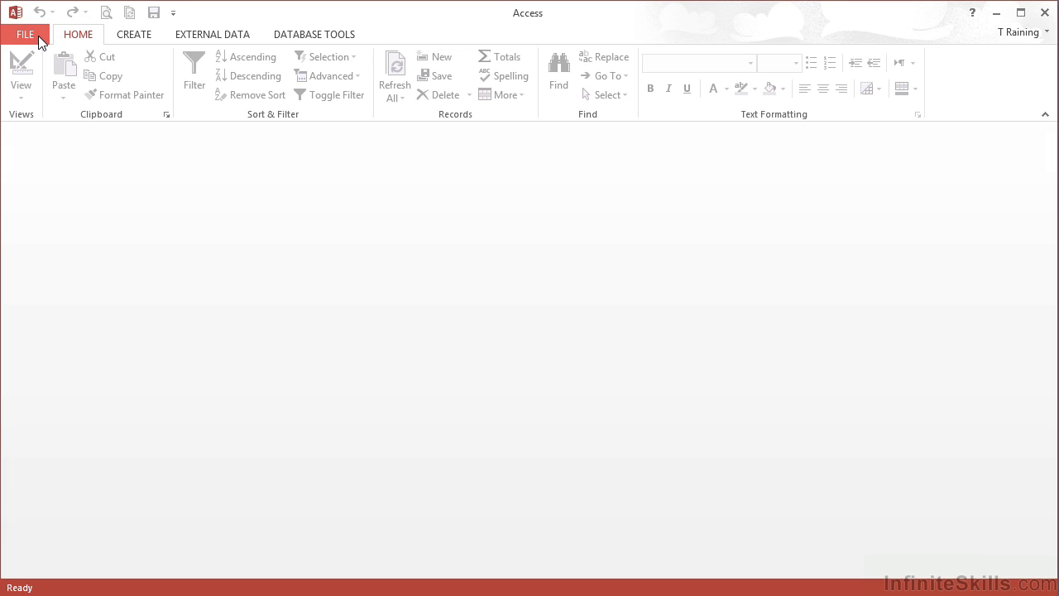
Start a new Custom web app named 'Traing 2013'.
click(38, 35)
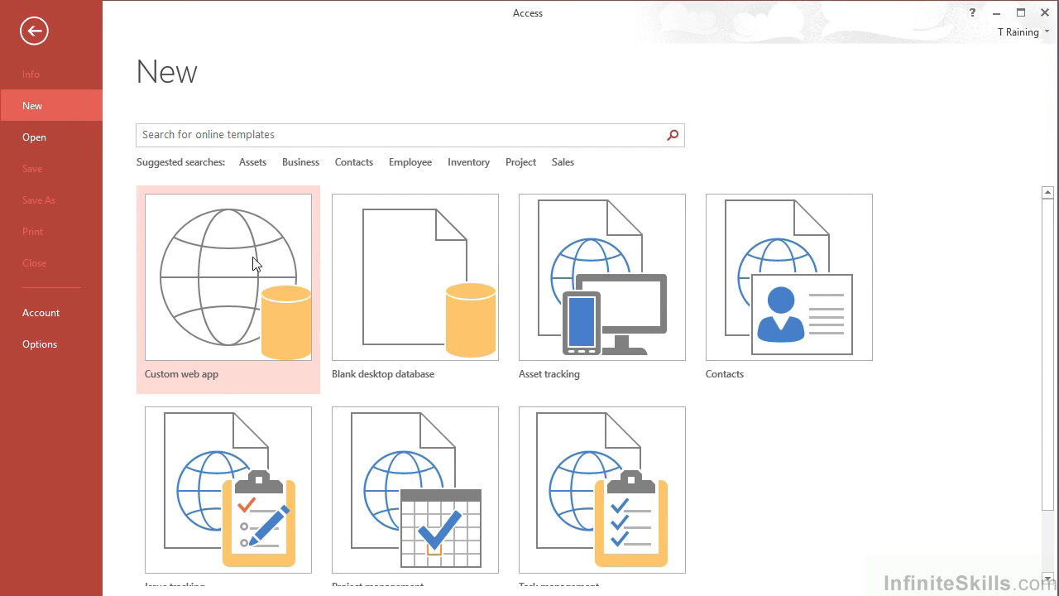
click(212, 333)
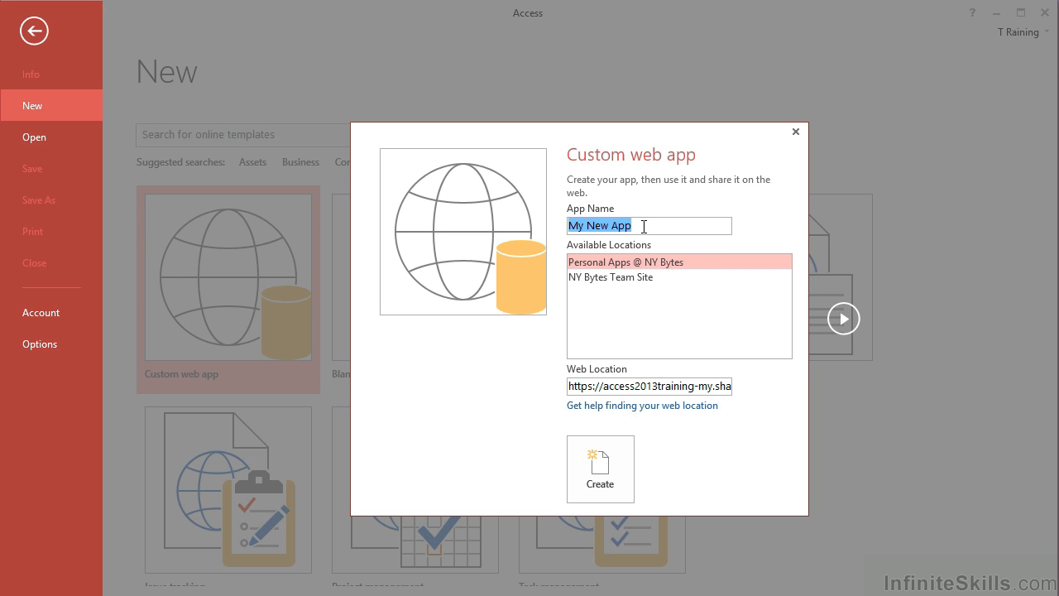
text(Tr)
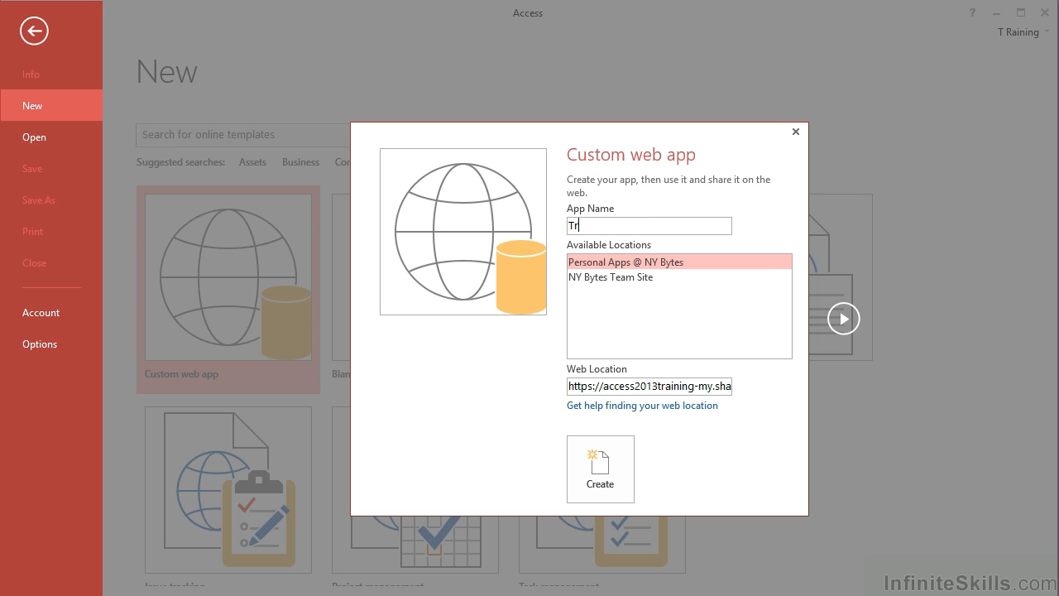
text(aing 2013)
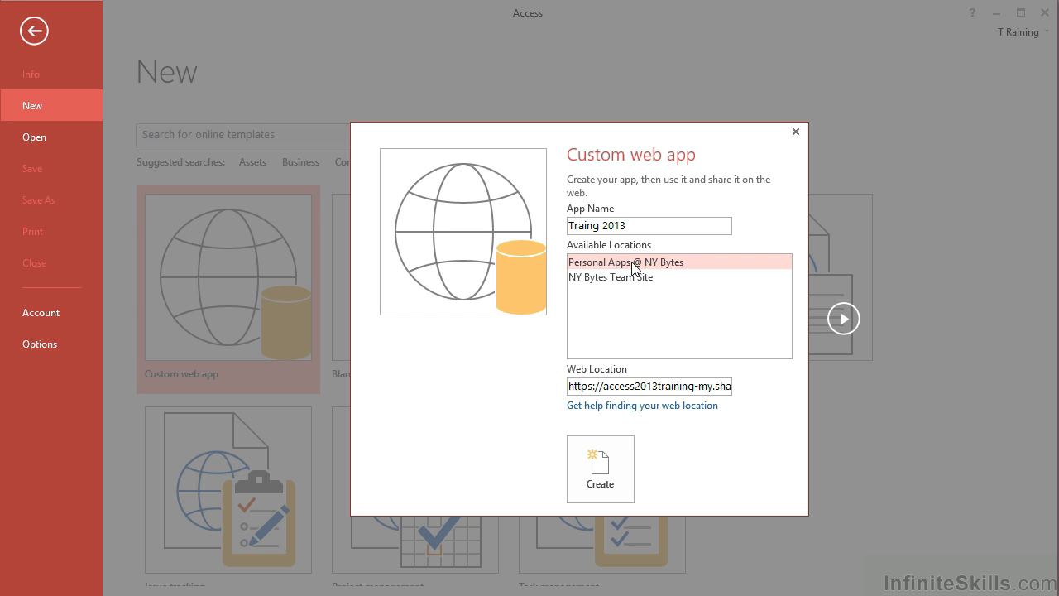
Compare the Personal Apps and NY Bytes Team Site locations, settling on NY Bytes Team Site.
click(624, 280)
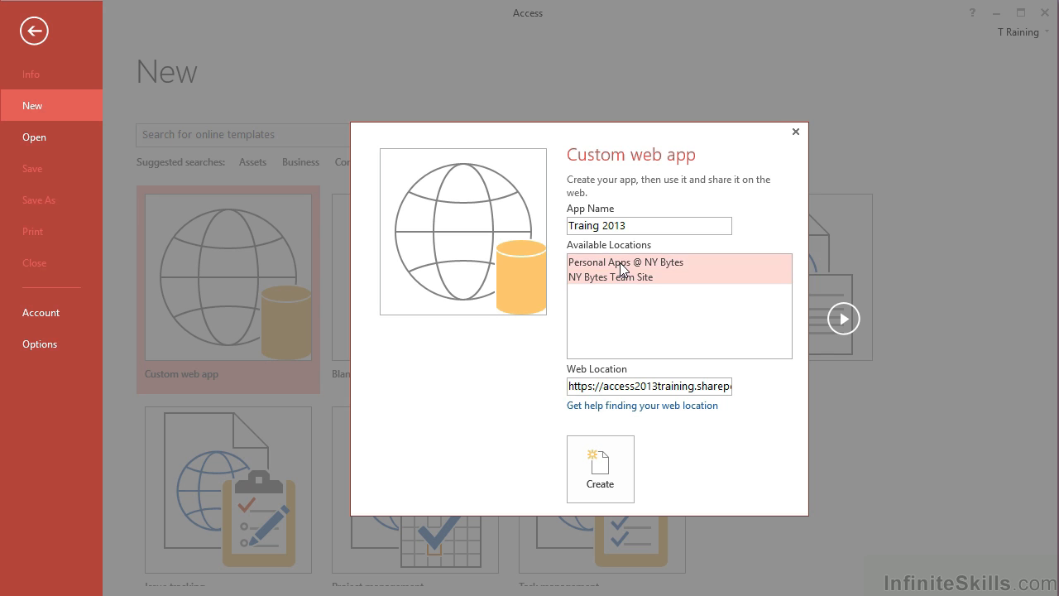
click(619, 262)
click(619, 277)
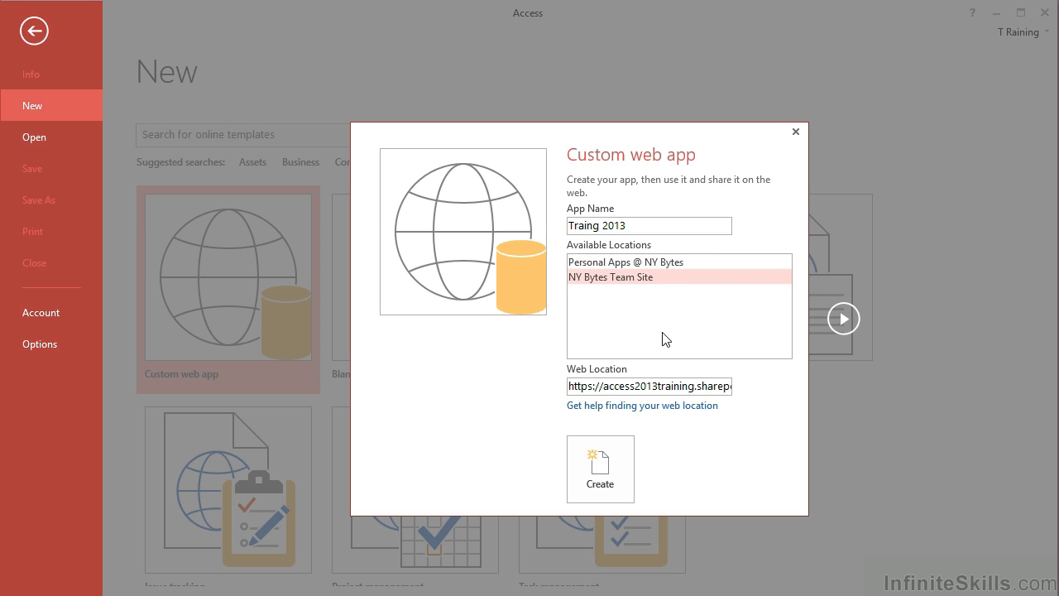
click(628, 263)
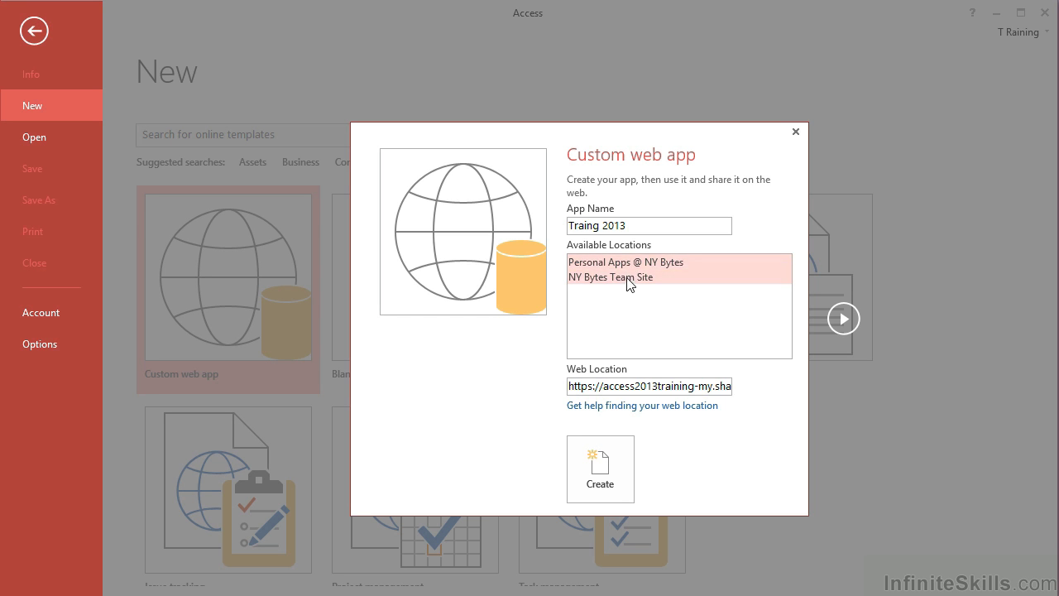
click(626, 279)
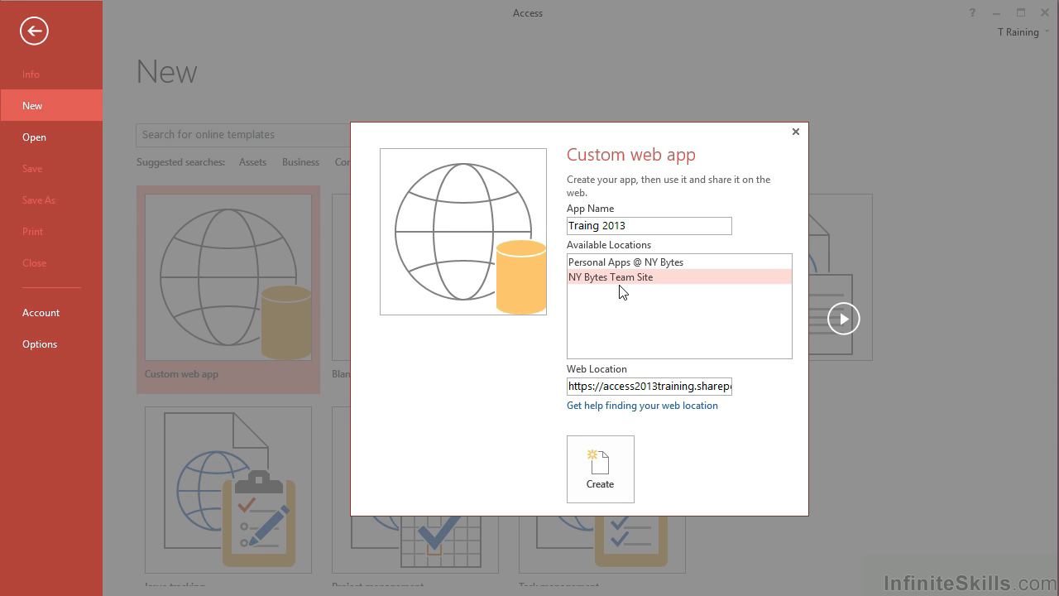
Correct the app name to 'Training 2013' and create the web app.
click(594, 231)
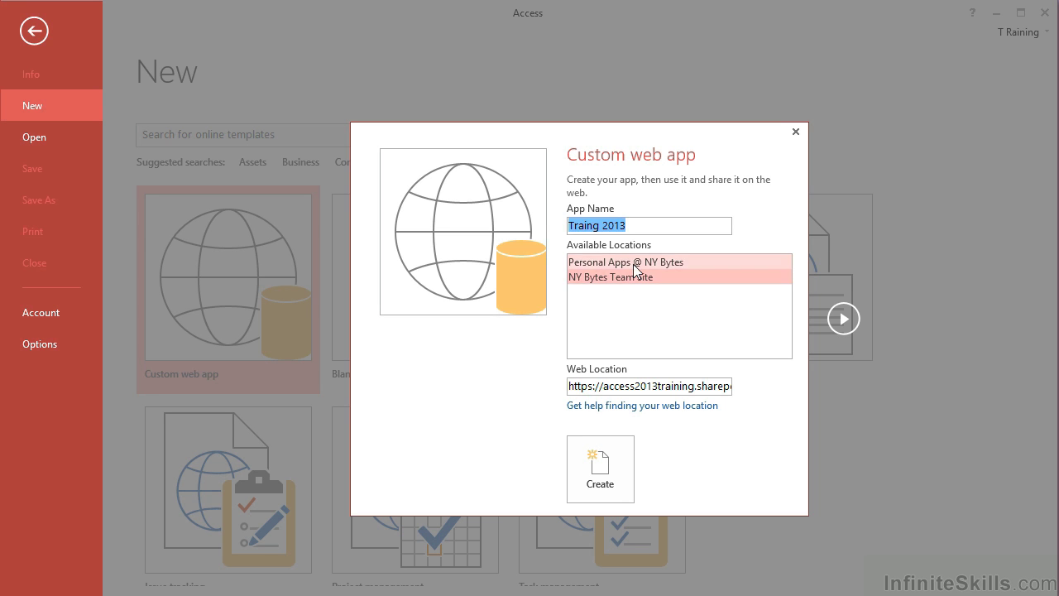
click(593, 228)
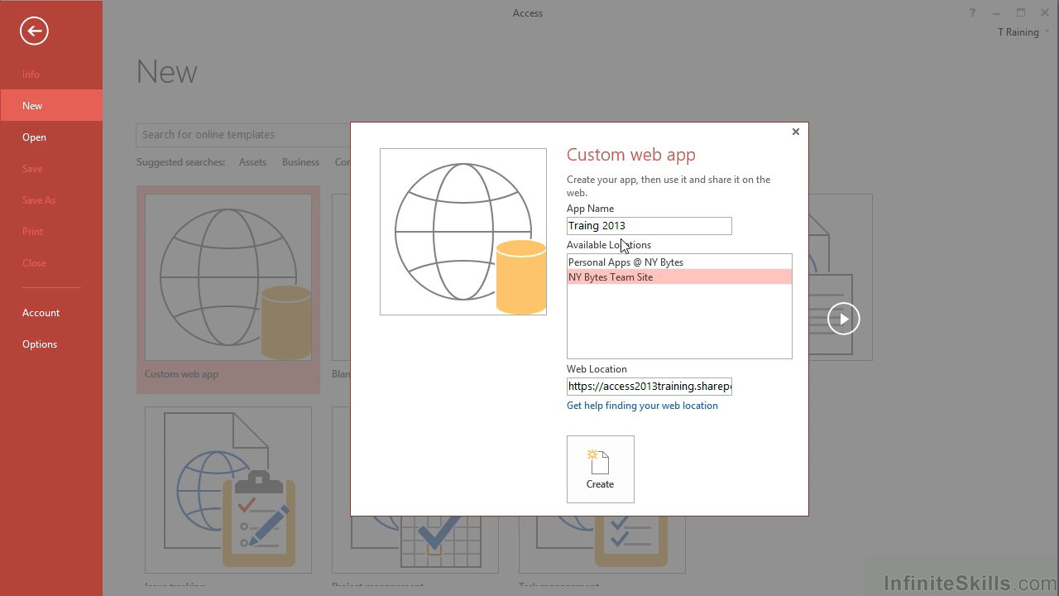
text(in)
click(613, 463)
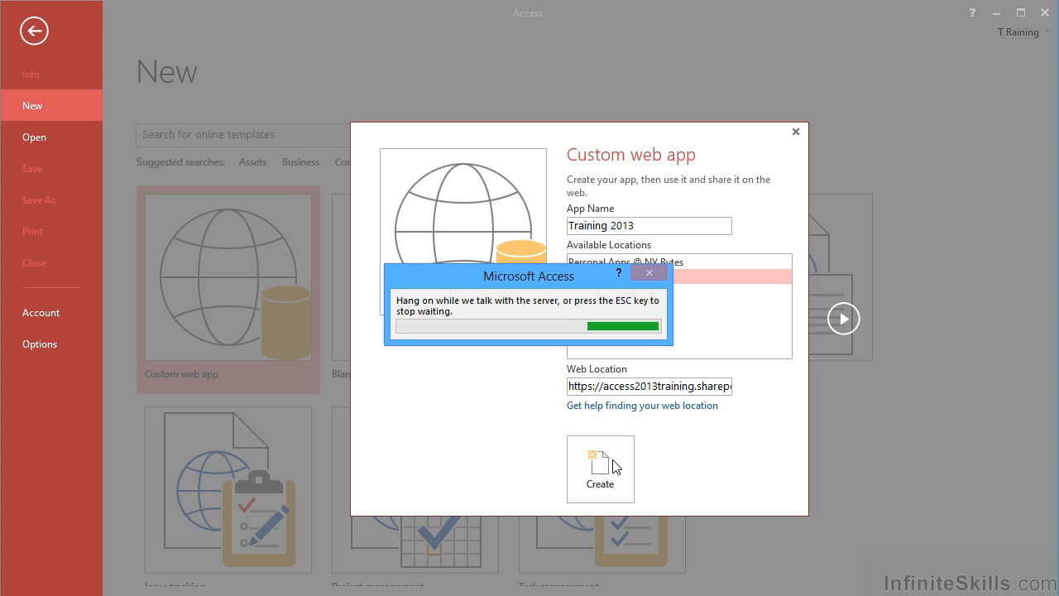
Check the Advanced object options and show All Access Objects in the empty Navigation Pane.
click(613, 462)
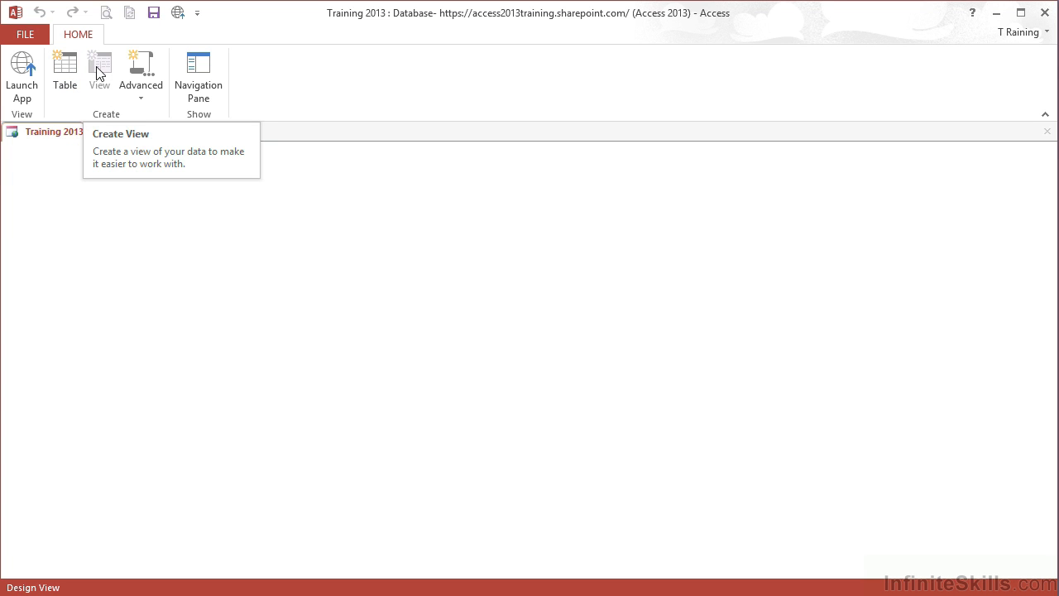
click(145, 99)
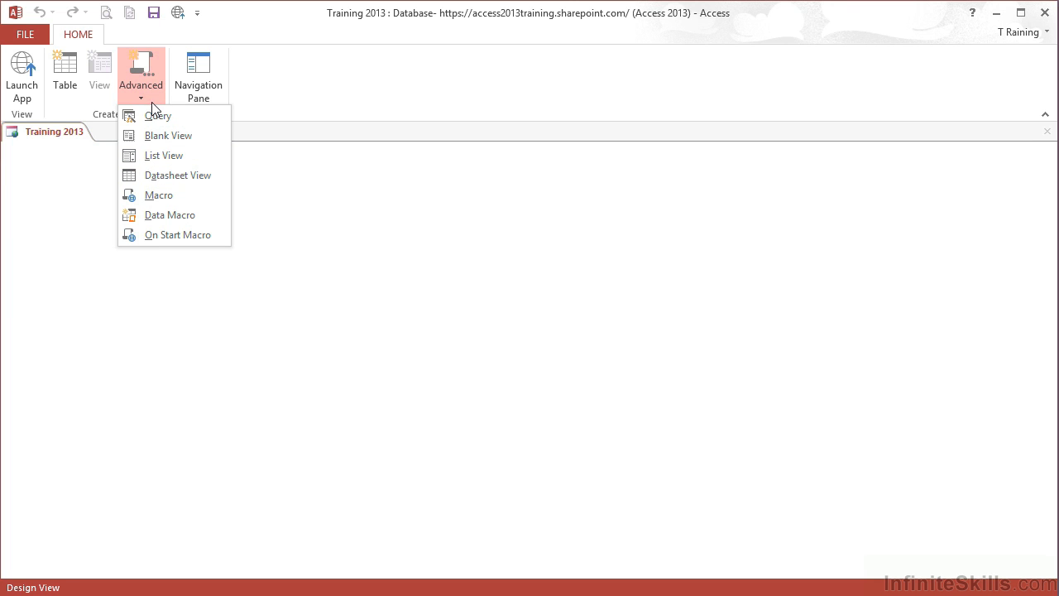
click(206, 83)
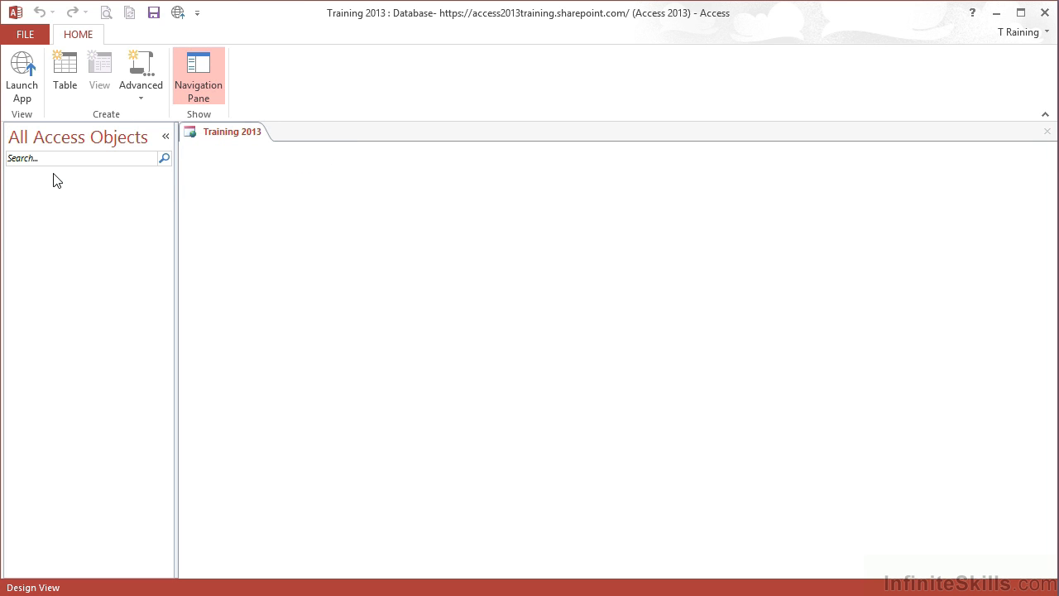
click(199, 82)
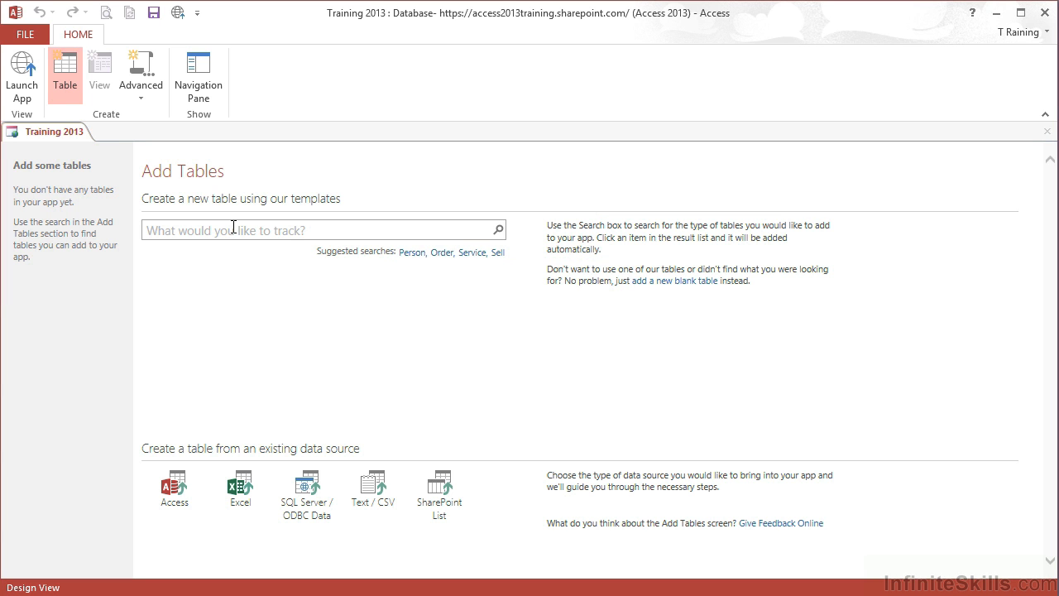
Search the Add Tables templates for 'client' and scroll the results back to Clients.
click(234, 227)
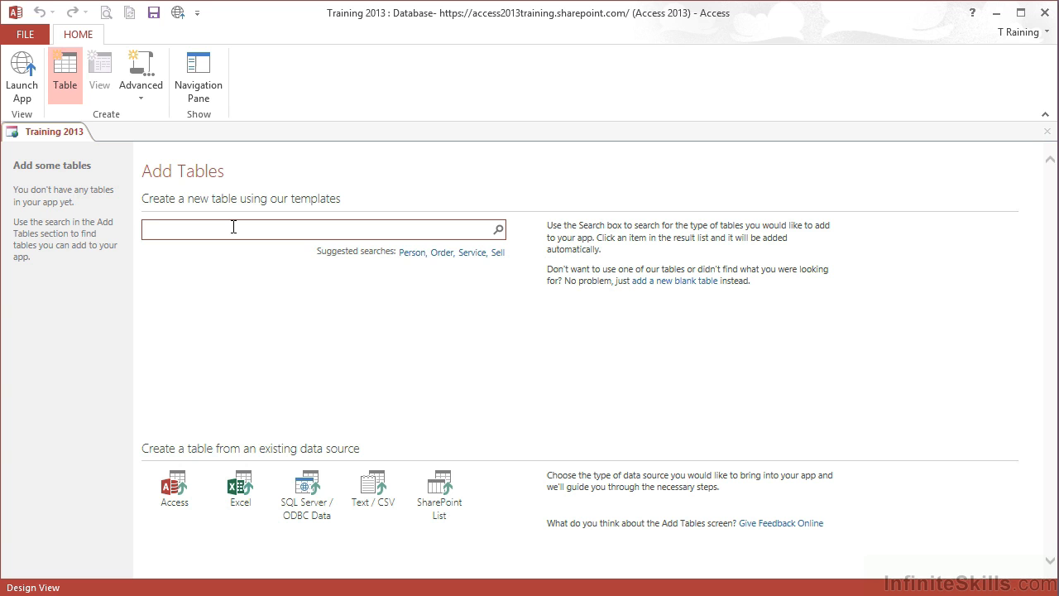
text(clinet)
key(BackSpace)
key(BackSpace)
key(BackSpace)
text(ent)
click(498, 230)
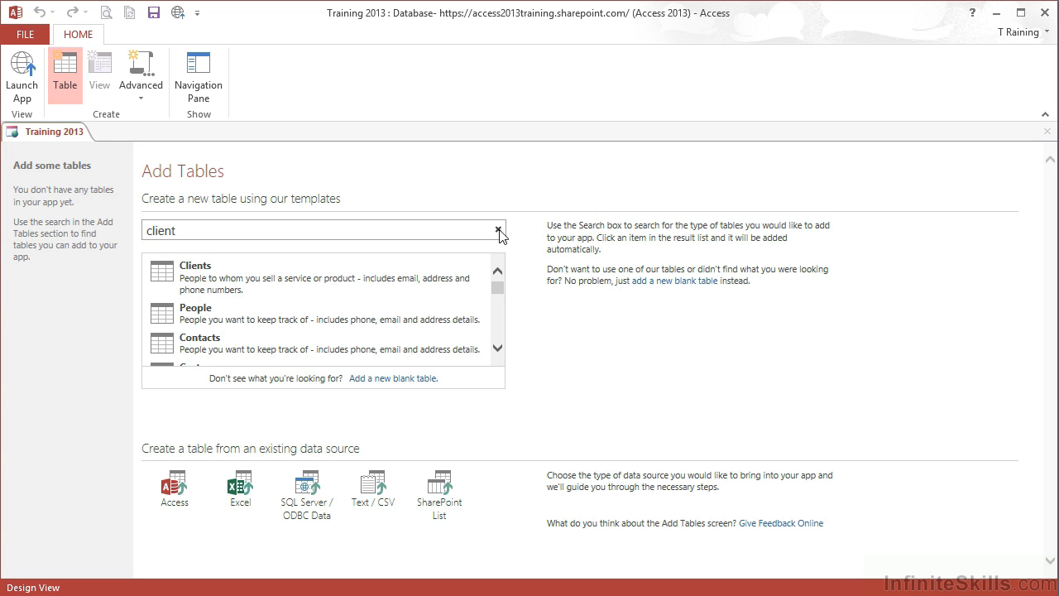
click(498, 348)
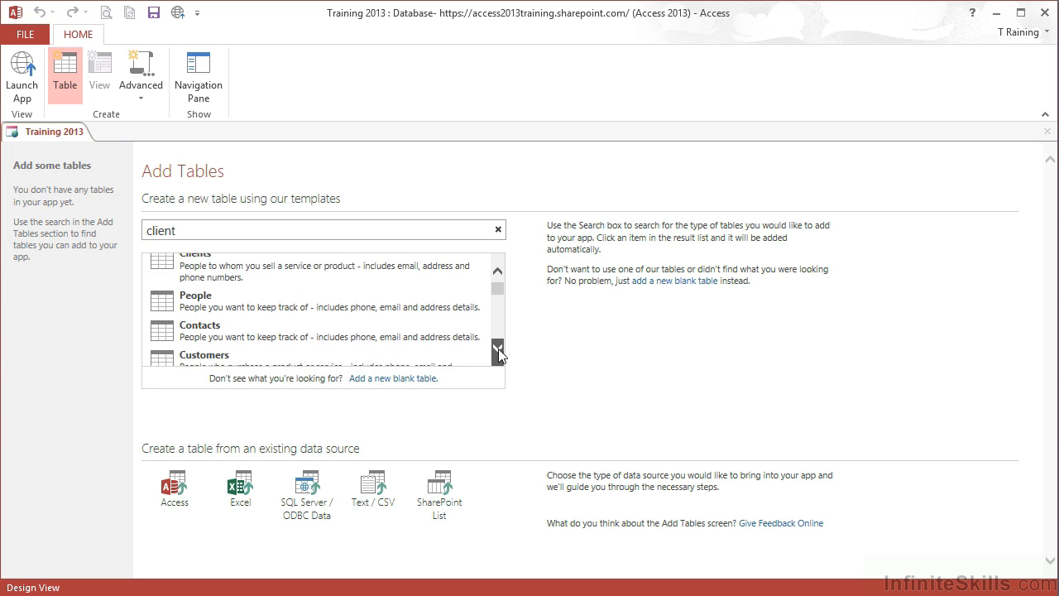
click(498, 348)
click(498, 348)
click(498, 349)
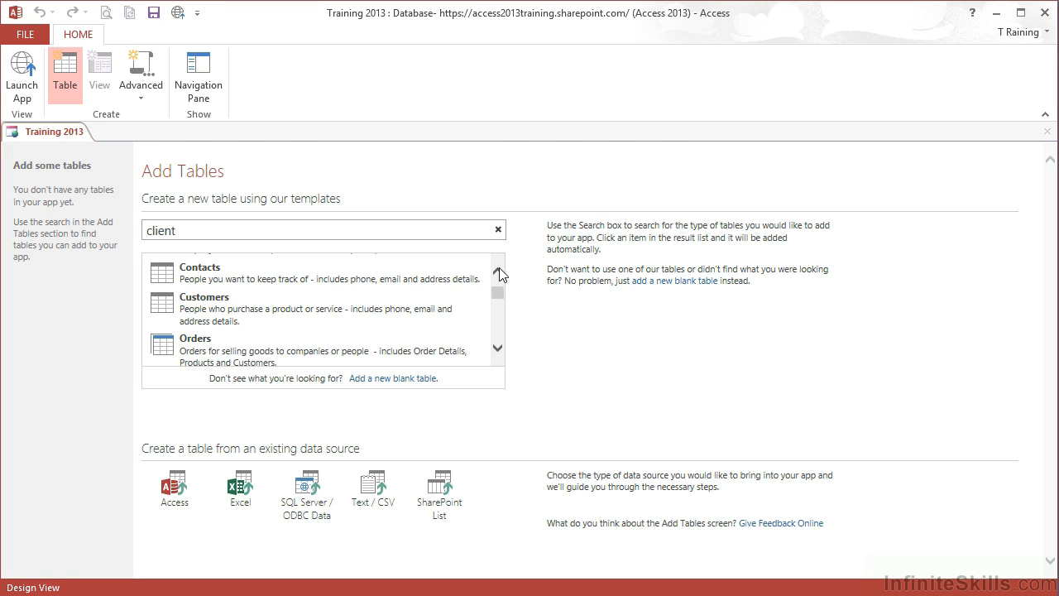
click(498, 270)
click(498, 270)
click(498, 271)
click(497, 270)
click(498, 270)
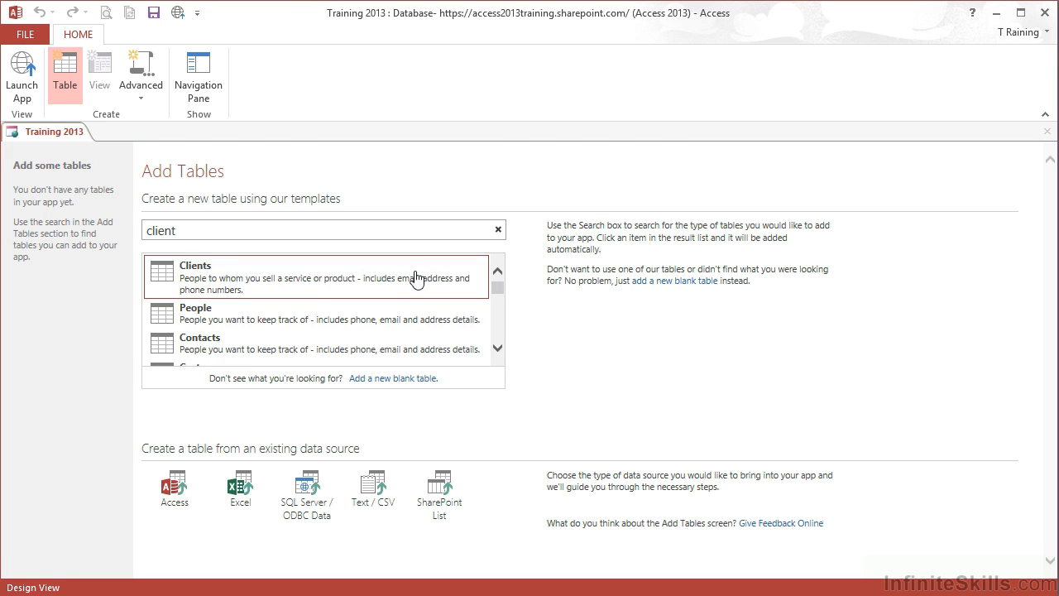
Create the Clients table from its template and preview its List, Datasheet and By Group views.
click(168, 278)
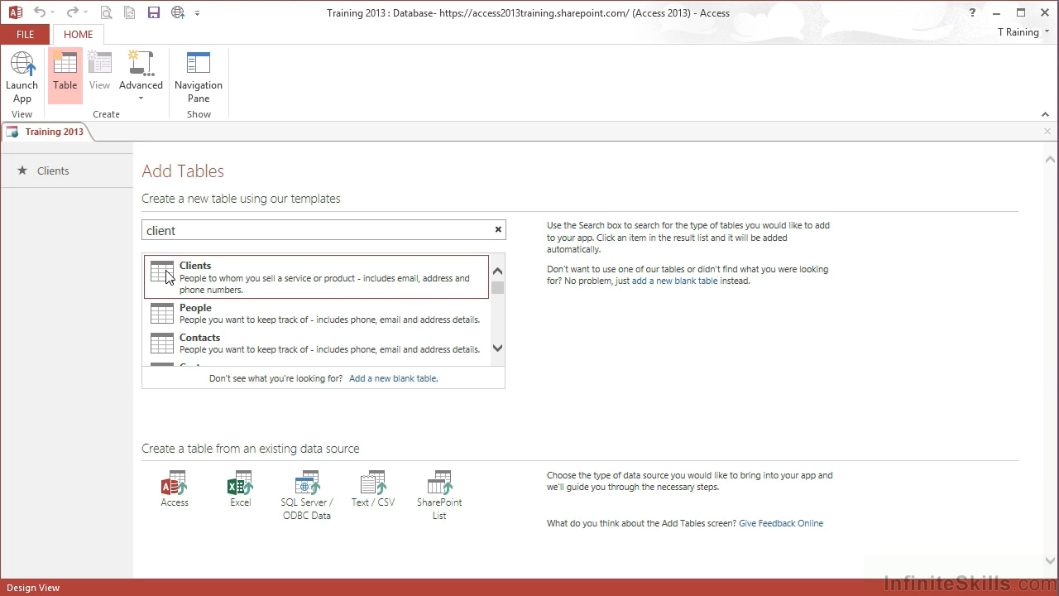
click(64, 172)
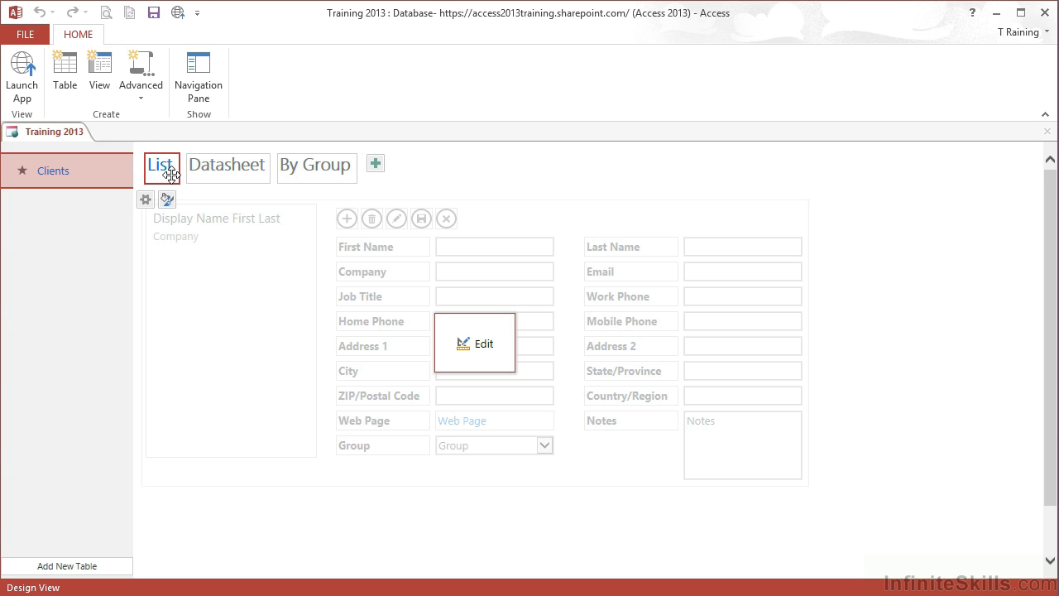
click(236, 178)
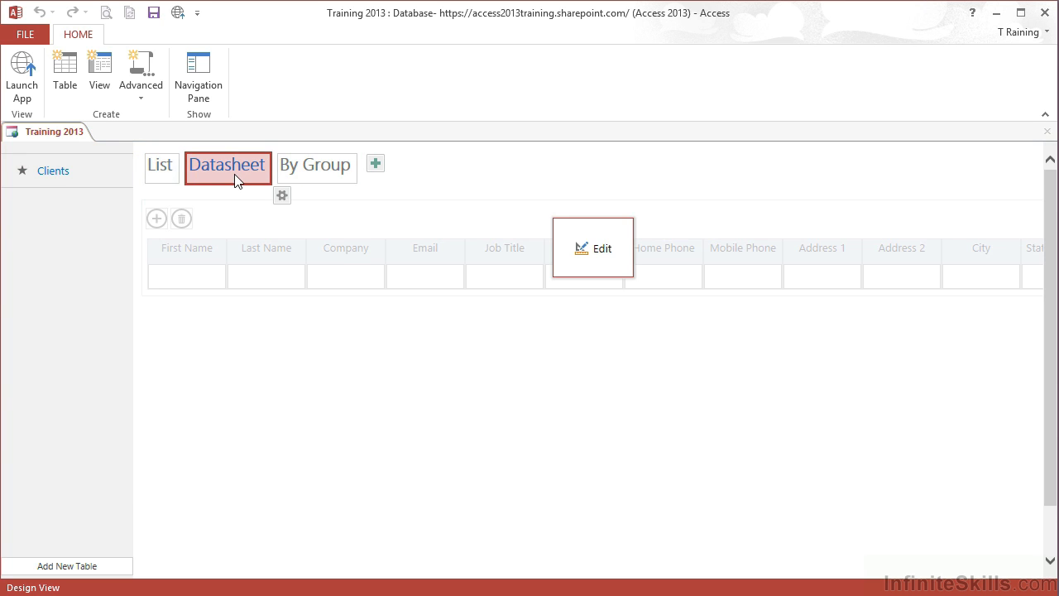
click(303, 173)
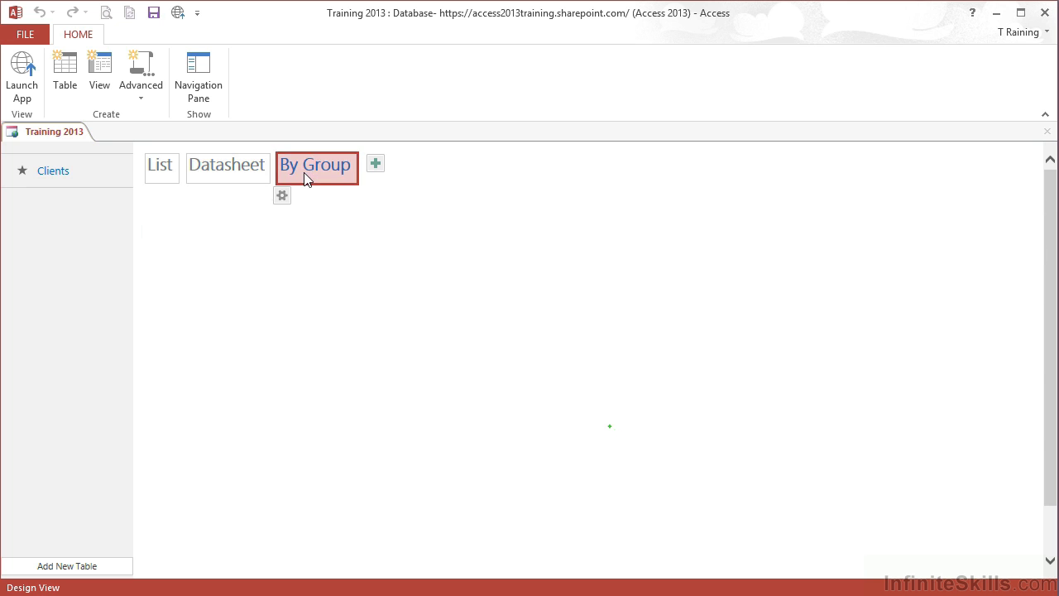
click(173, 169)
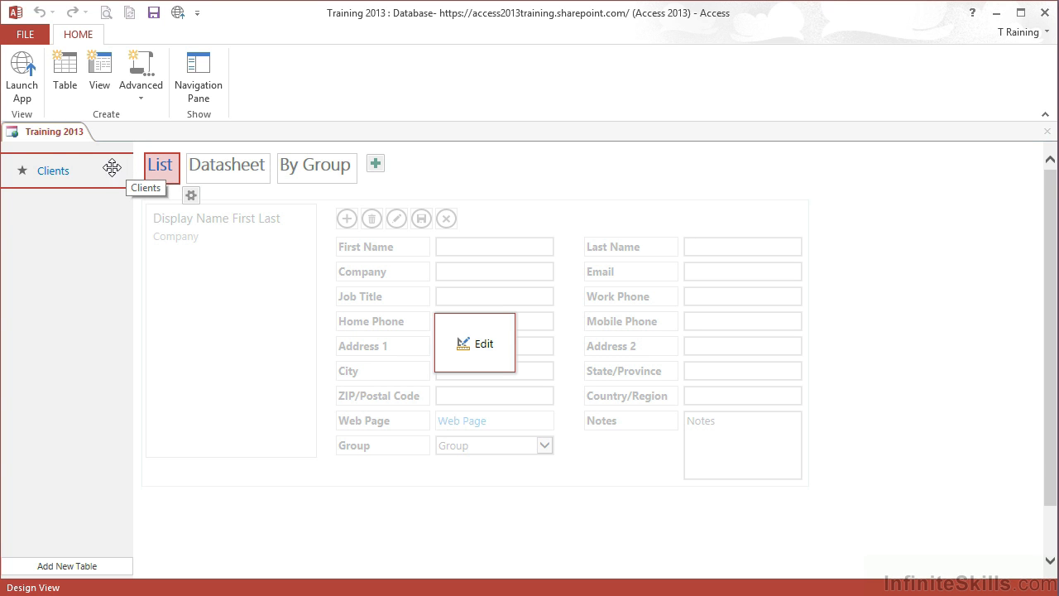
Launch the app in Firefox and sign in to Office 365 with the account e-mail and password, staying signed in.
click(24, 79)
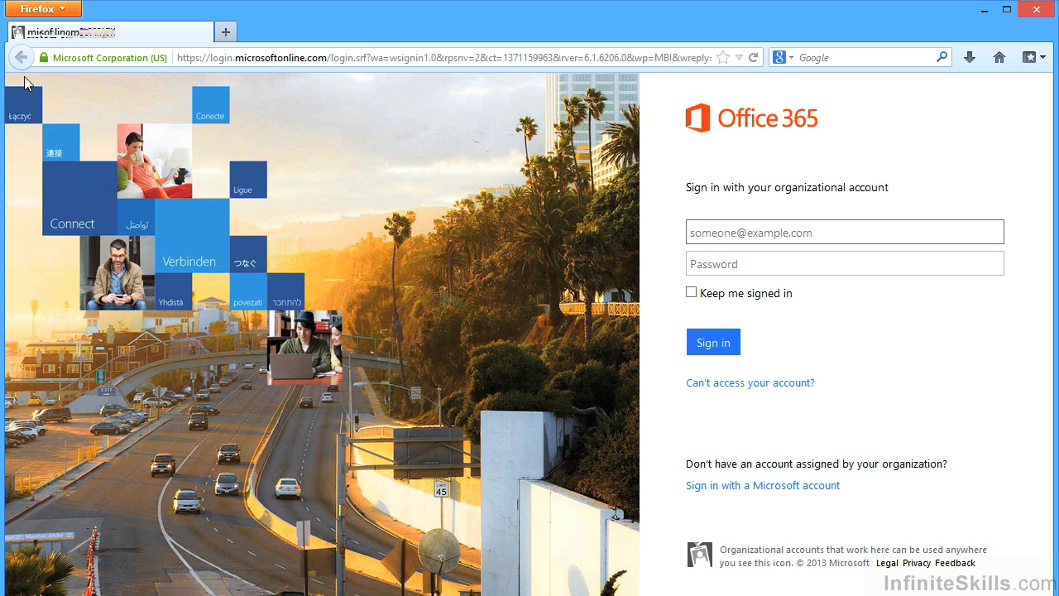
click(712, 236)
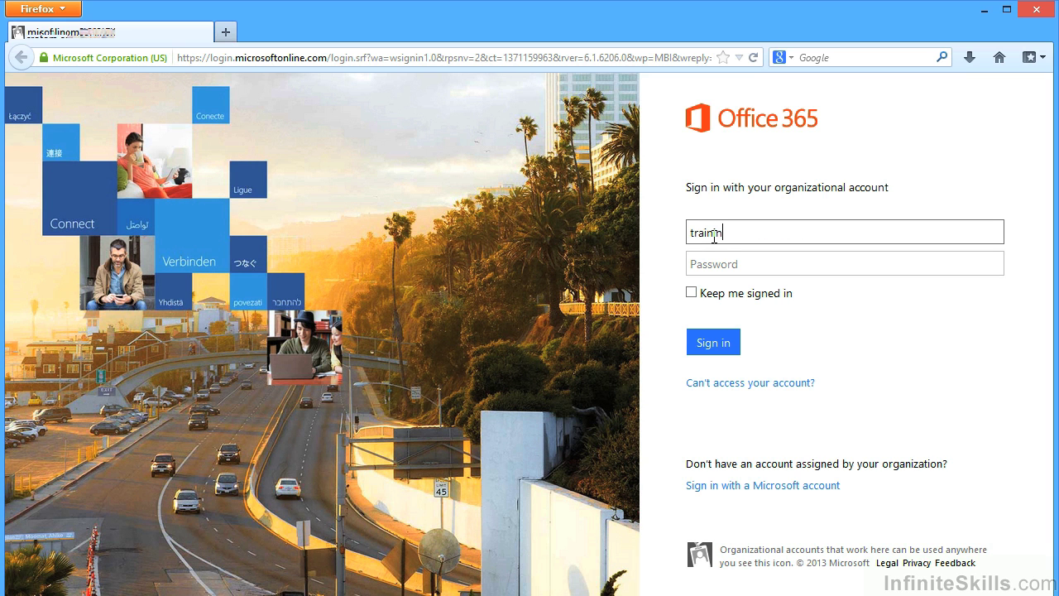
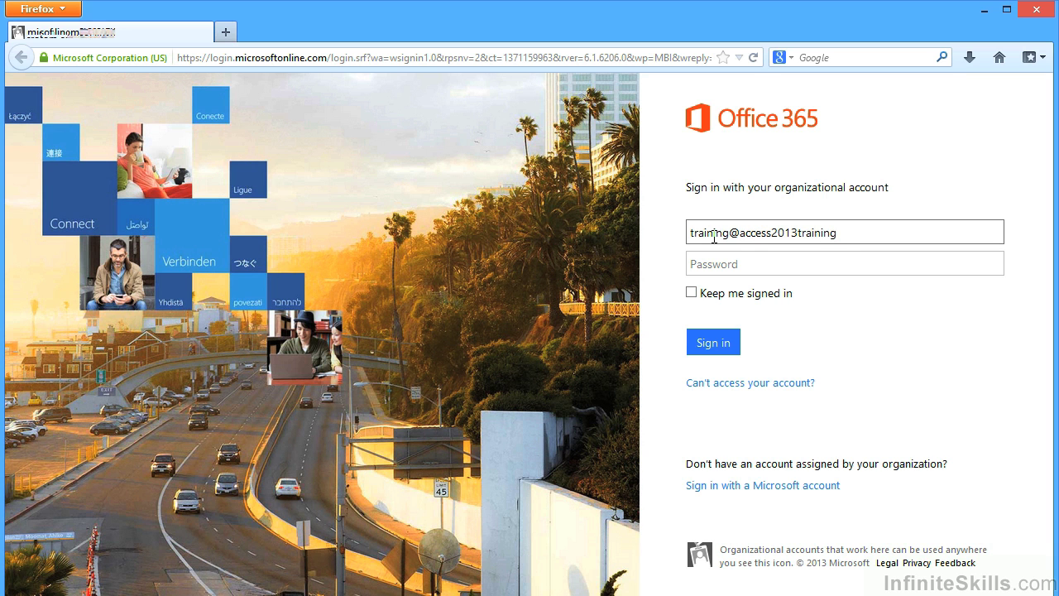
key(Tab)
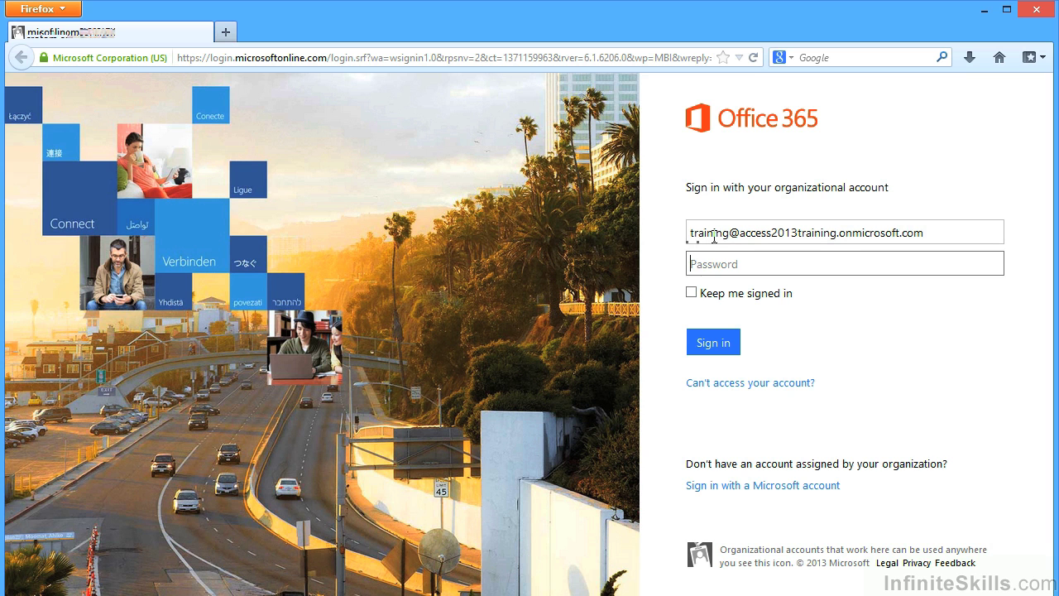
text(***********)
click(691, 292)
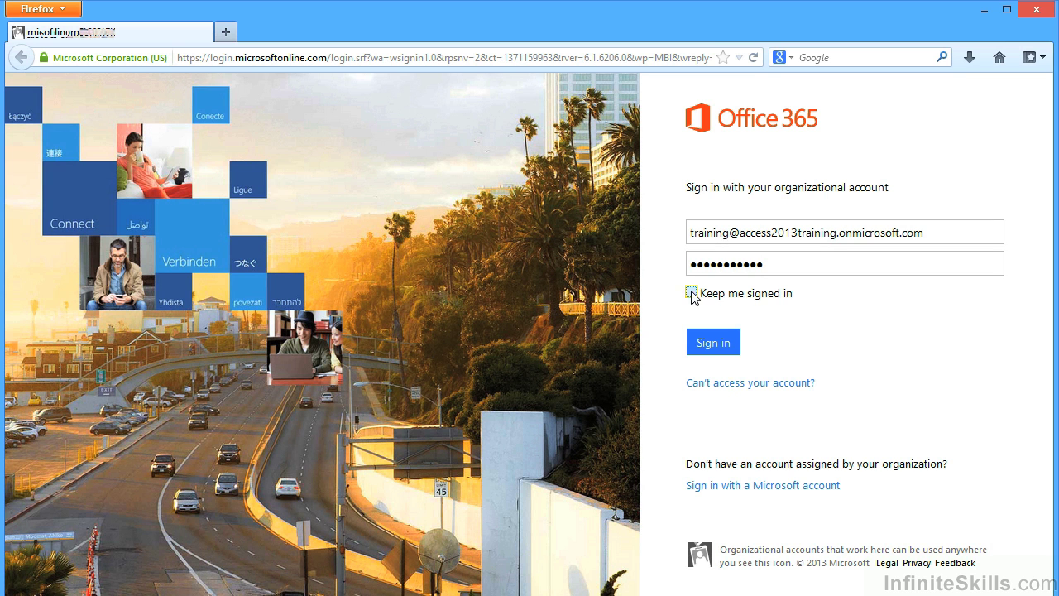
click(720, 349)
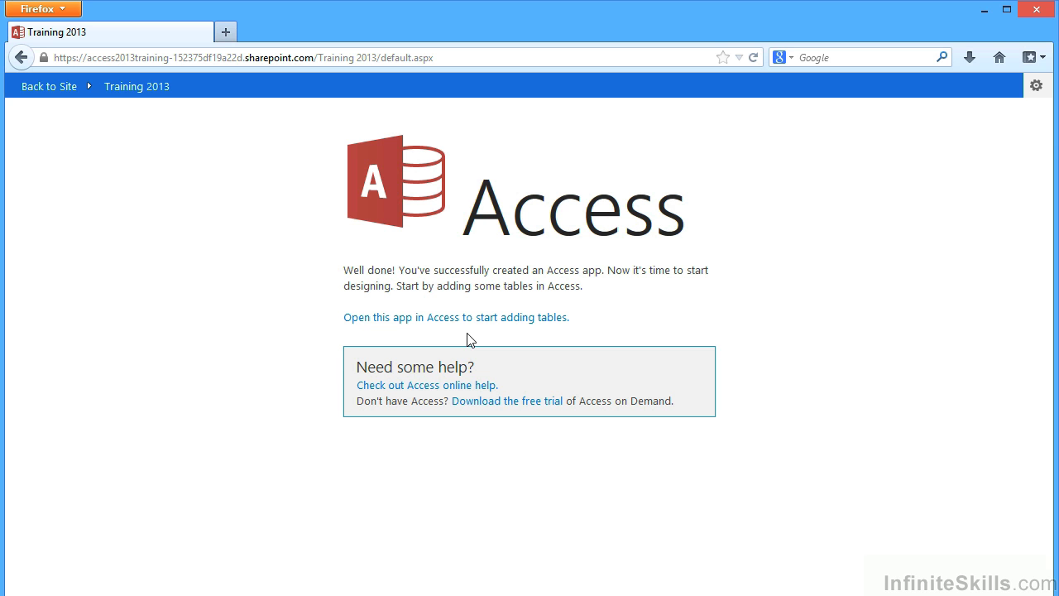
Open Training 2013 in the browser and view the empty Clients Datasheet, By Group and List views.
click(132, 89)
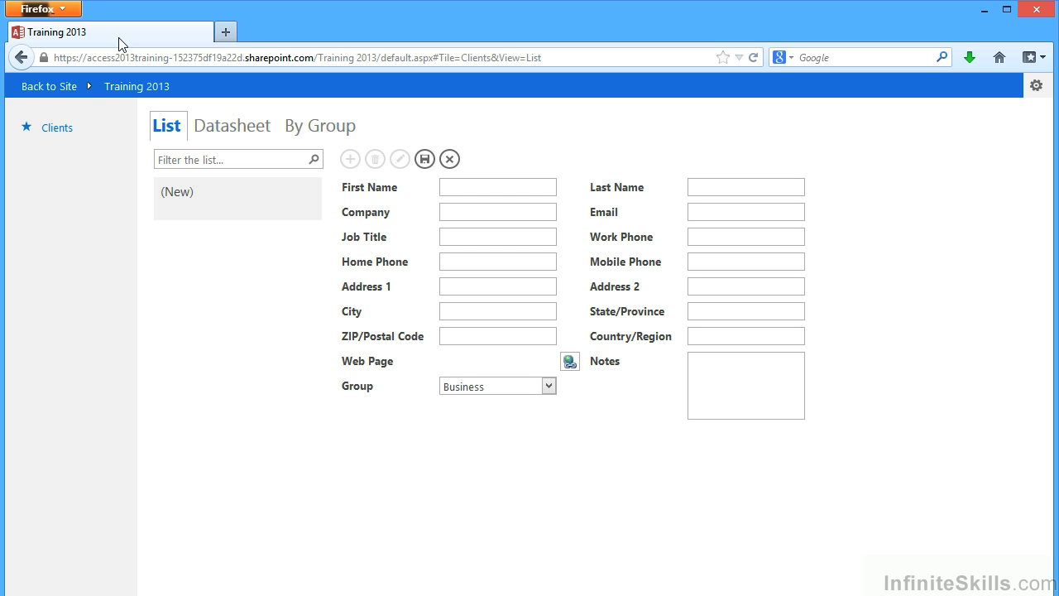
click(221, 128)
click(314, 132)
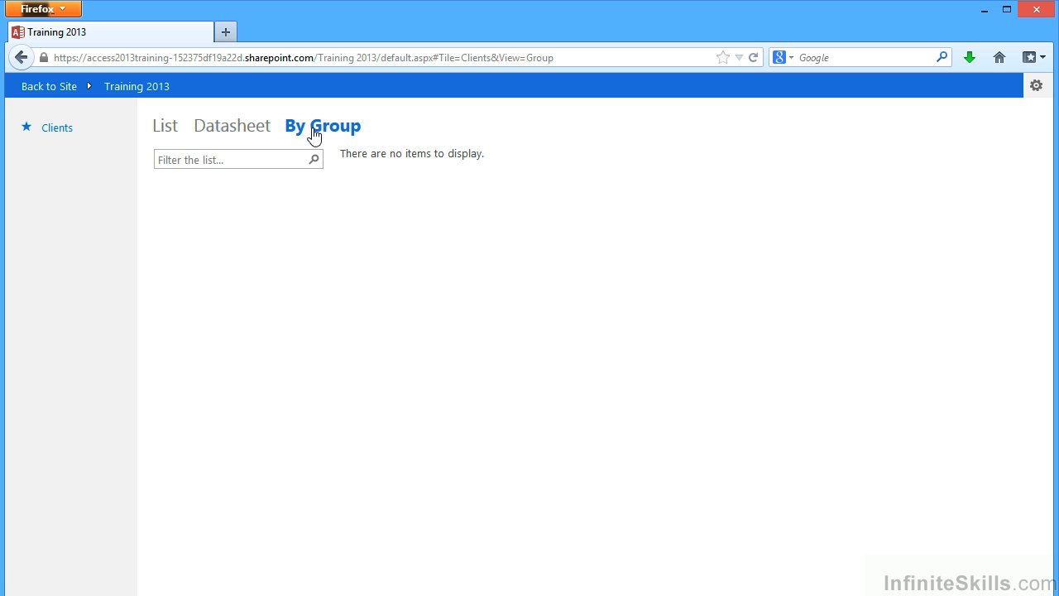
click(166, 131)
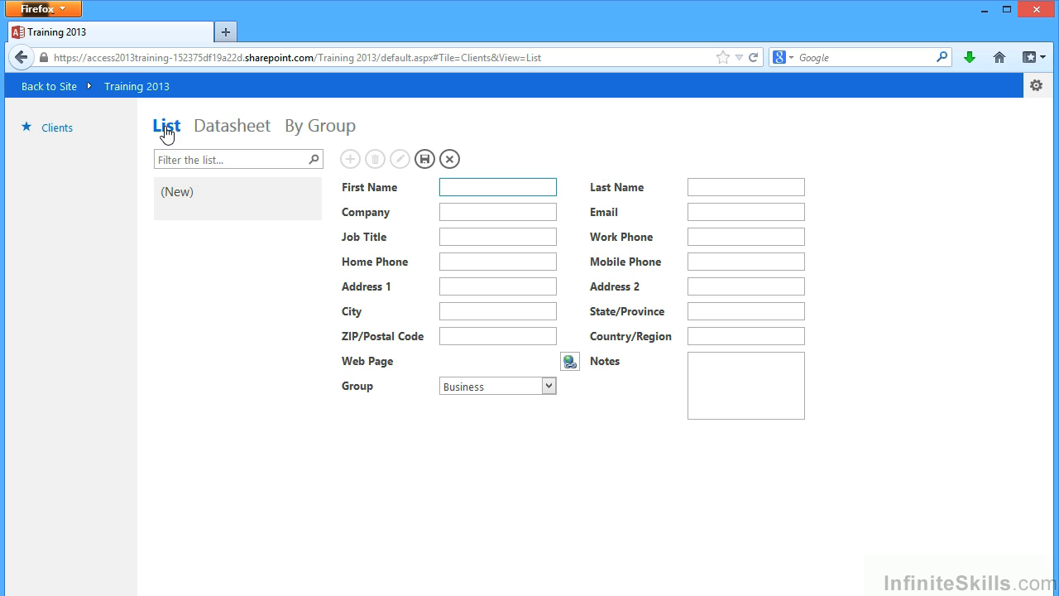
Enter the client's first and last name, company 'NY Bytes' and e-mail address, then save the record.
click(457, 188)
key(Tab)
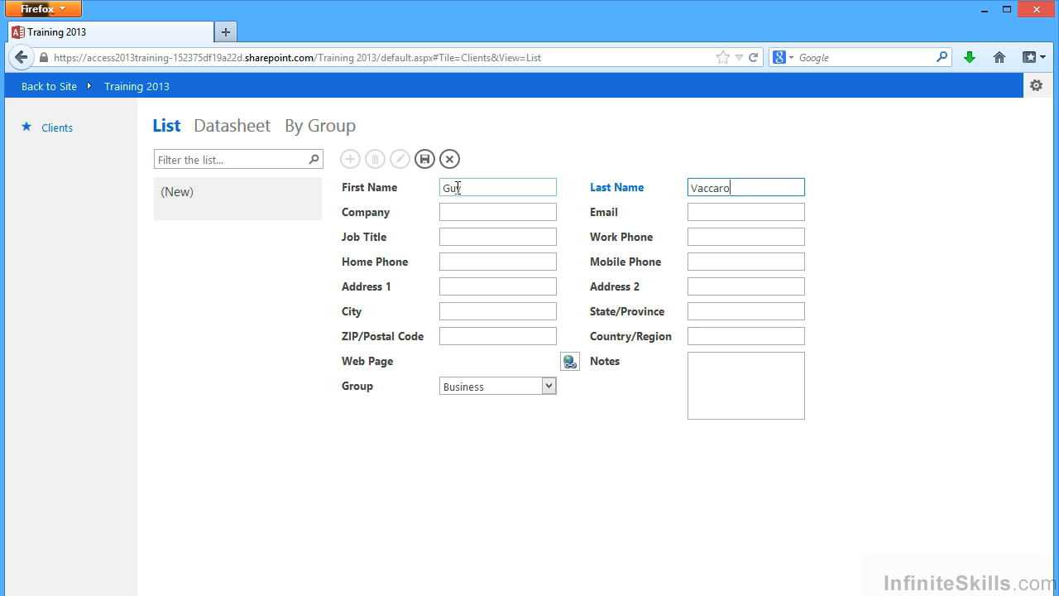
key(Tab)
text(NY Bytes)
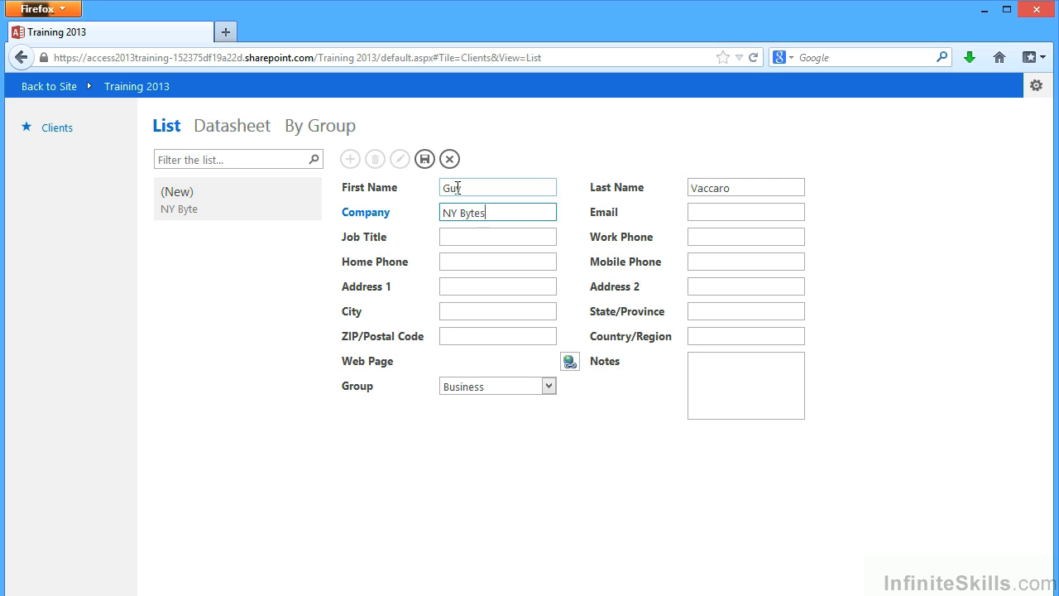
key(Tab)
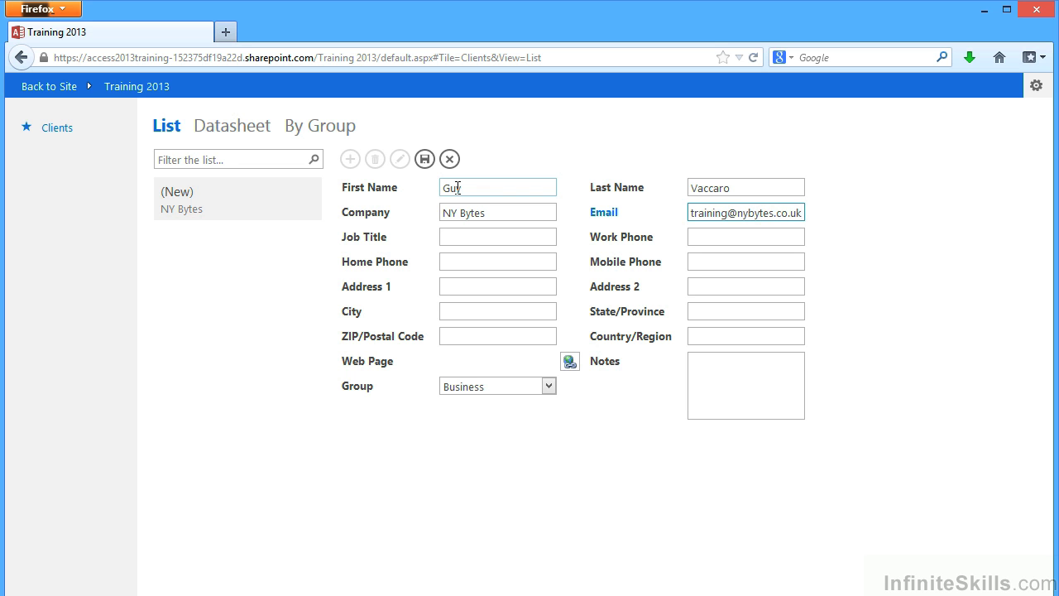
key(Tab)
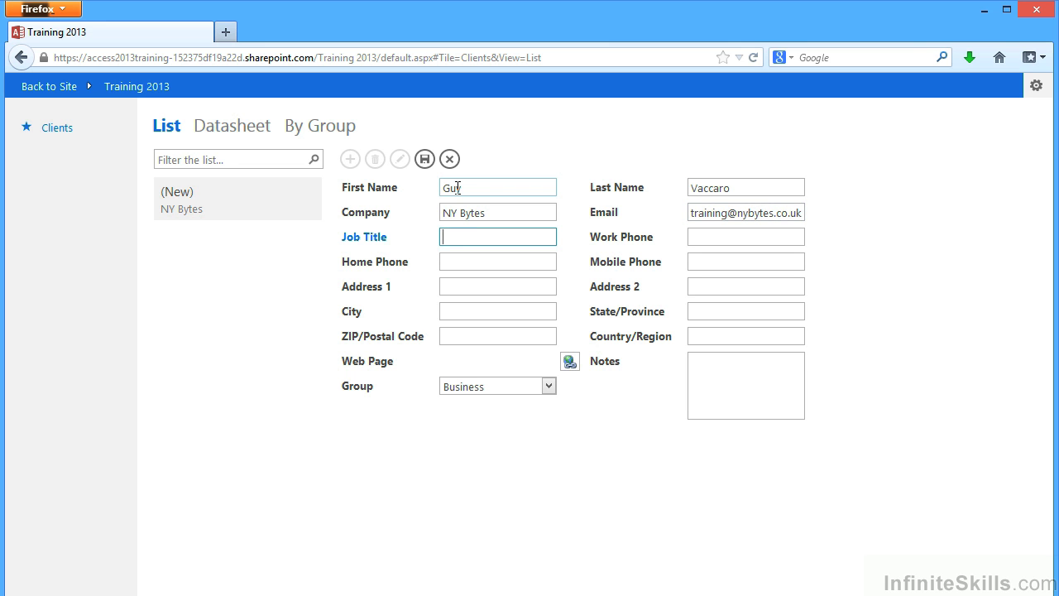
click(424, 160)
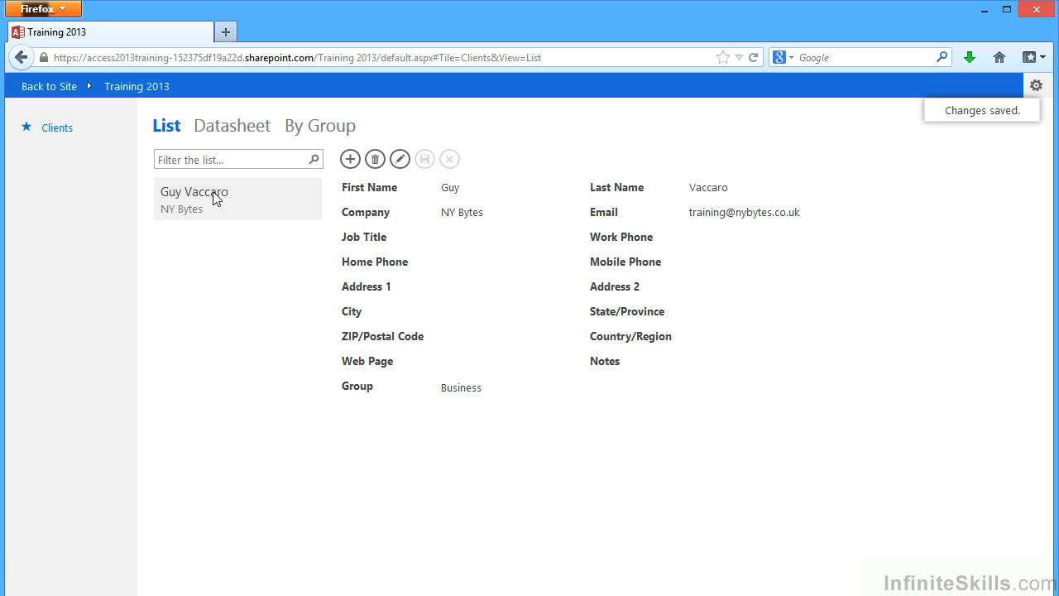
View the saved client in Datasheet, then in By Group under Business.
click(235, 132)
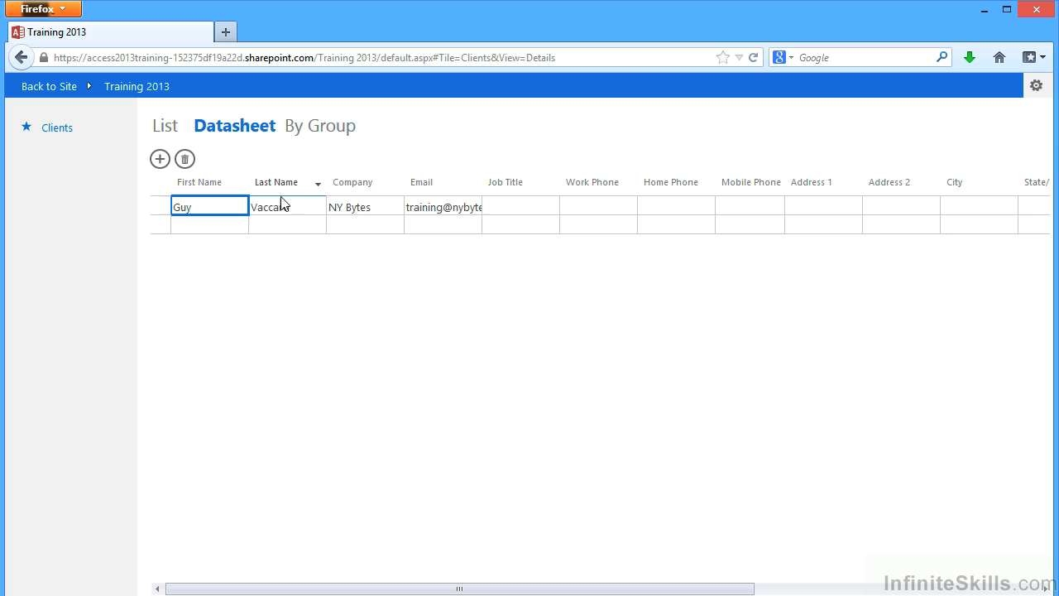
click(309, 133)
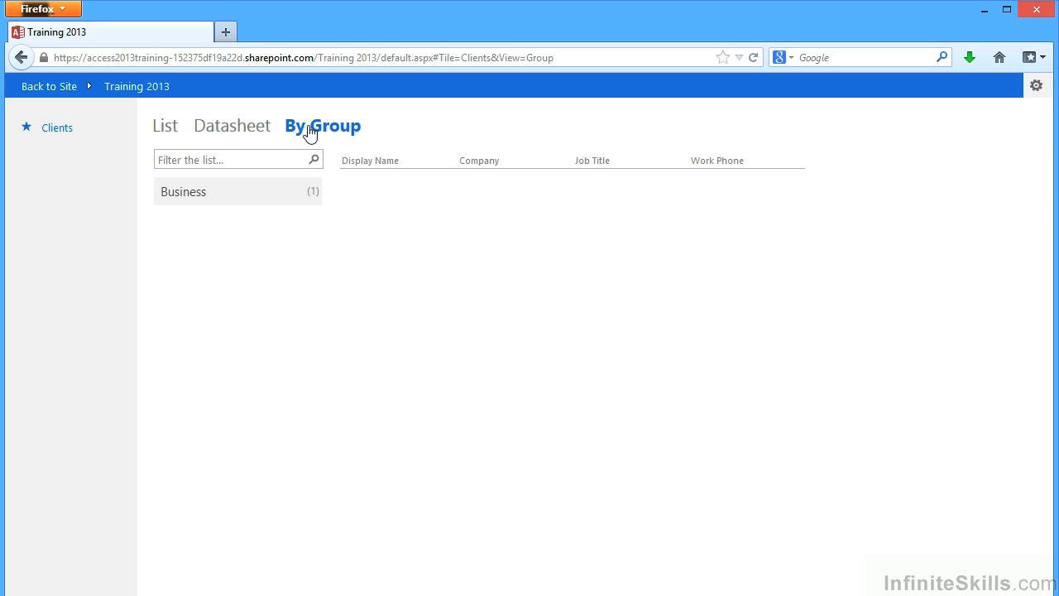